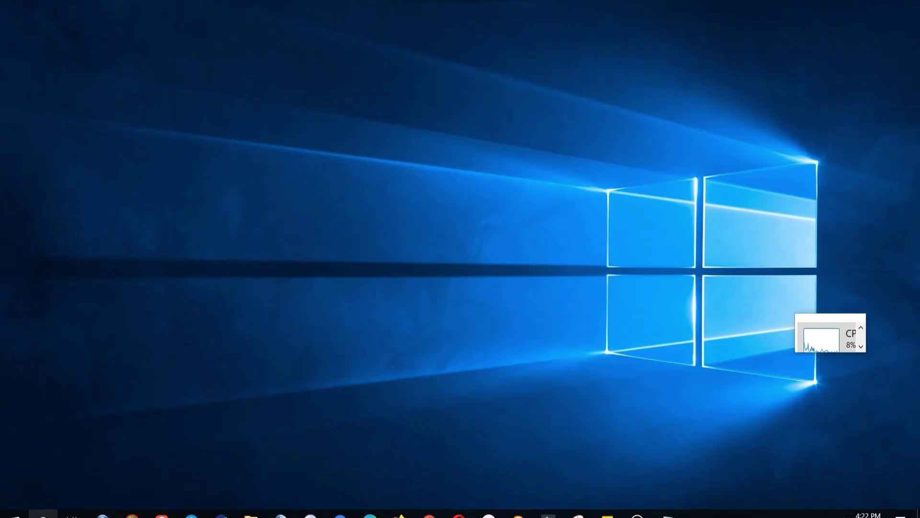
# - Launch Adobe Premiere Pro 2020 and continue past the system compatibility report with its known issues
pyautogui.press('super+s')
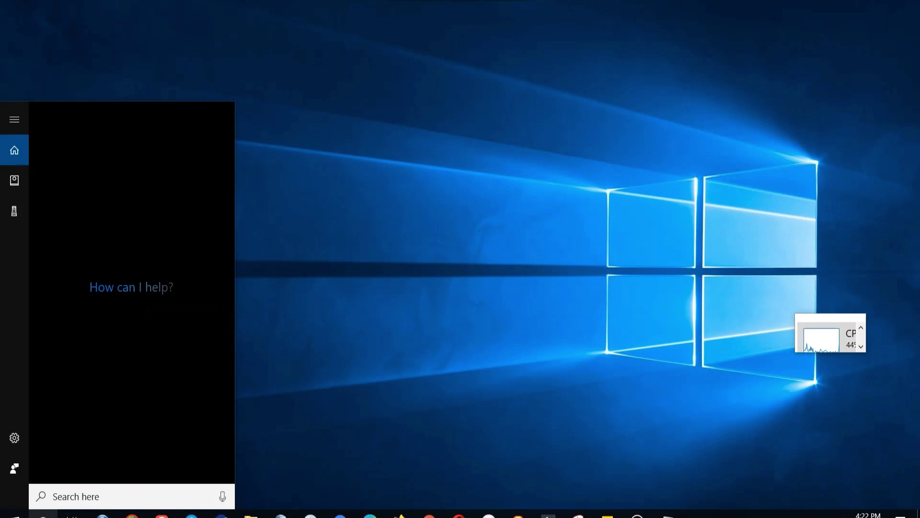
pyautogui.write('PREMIERE')
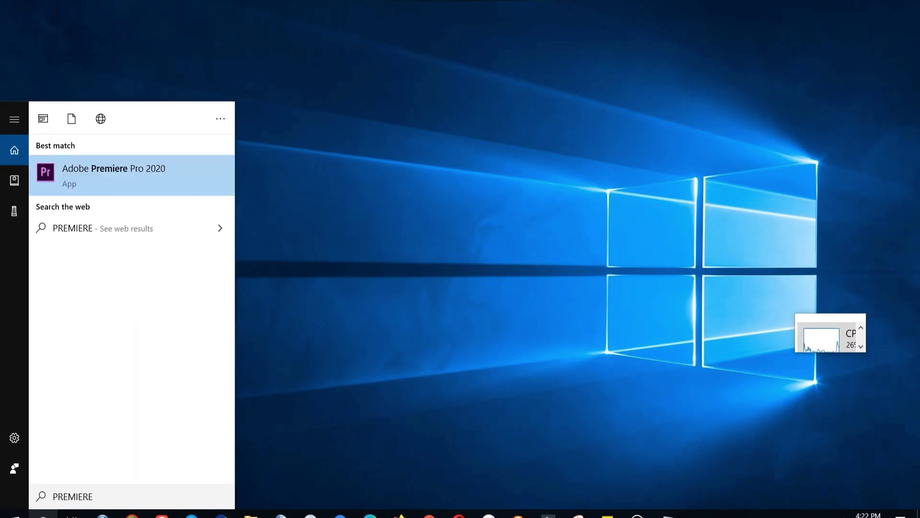
pyautogui.press('Return')
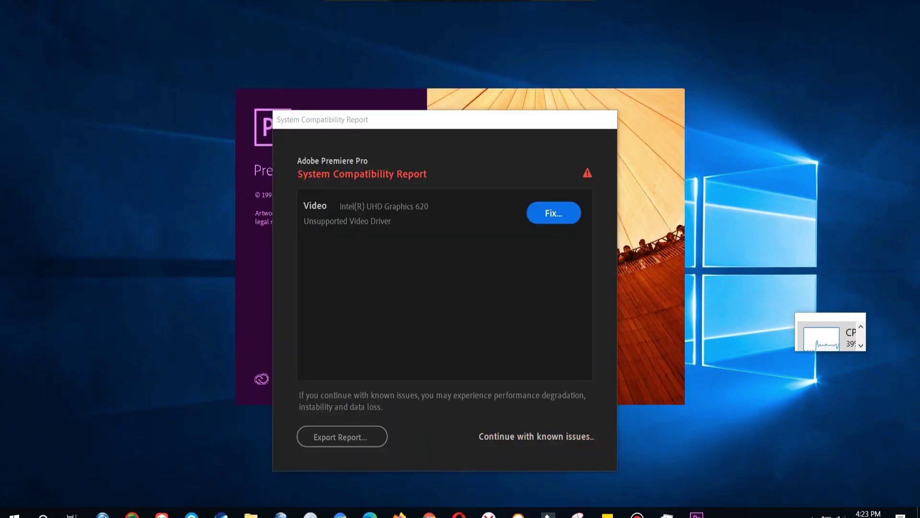
pyautogui.press('Return')
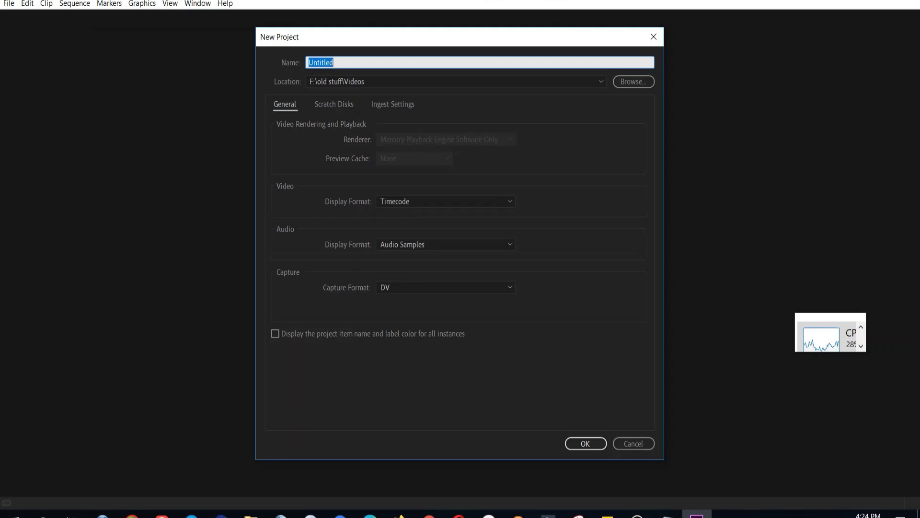
# - Create a new project named NEW PLACE VIDEO with the default location and settings
pyautogui.write('NEW VIDEO')
pyautogui.press('BackSpace')
pyautogui.press('BackSpace')
pyautogui.press('BackSpace')
pyautogui.press('BackSpace')
pyautogui.press('BackSpace')
pyautogui.press('BackSpace')
pyautogui.write('PLACE VIDEO')
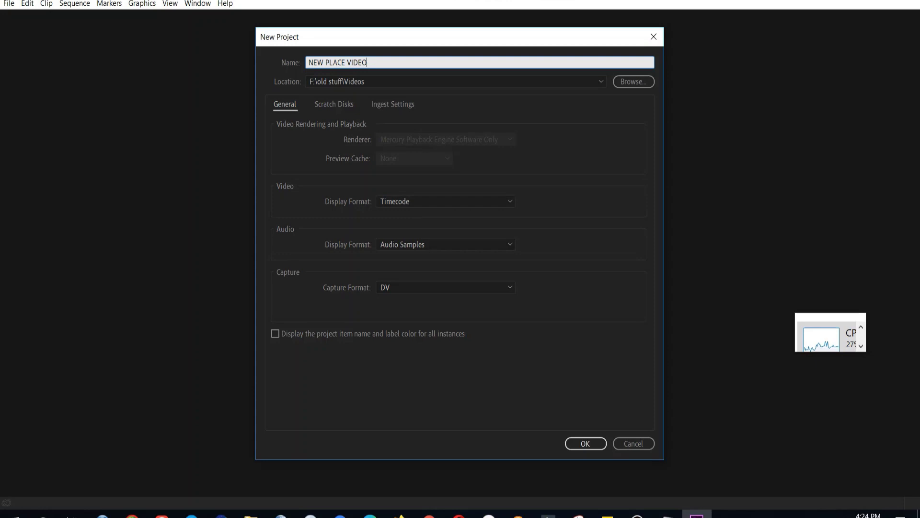
pyautogui.press('Return')
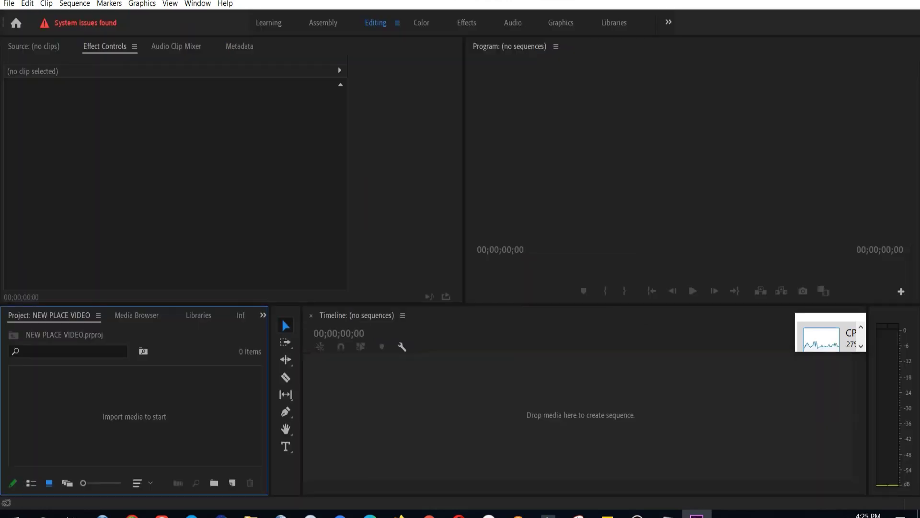
# - Import the BAHRIA GOLF CITY.mp4 video from the tut folder on drive F and place it in a new sequence
pyautogui.moveTo(251, 515)
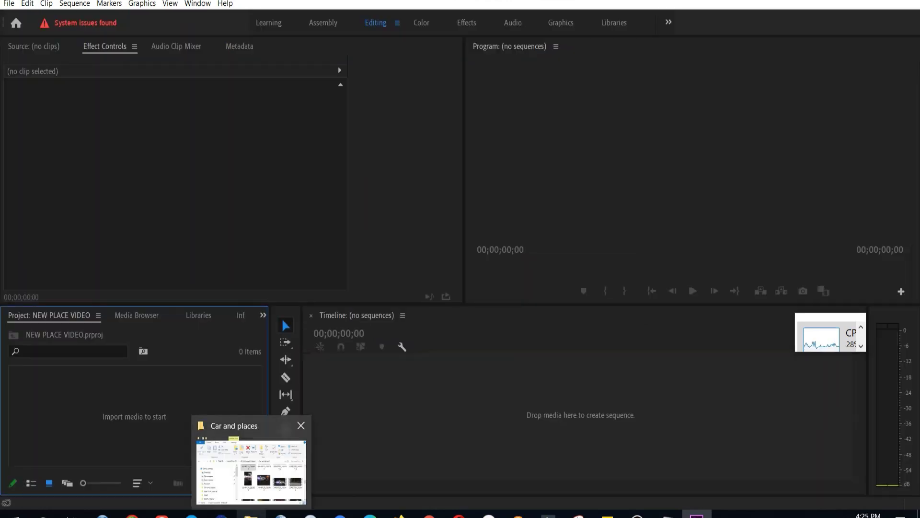
pyautogui.click(251, 467)
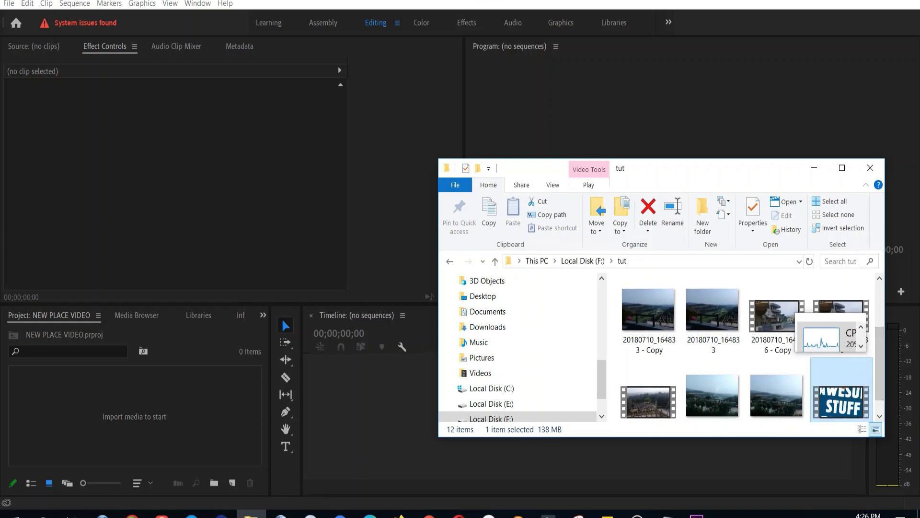
pyautogui.moveTo(833, 383); pyautogui.dragTo(157, 406)
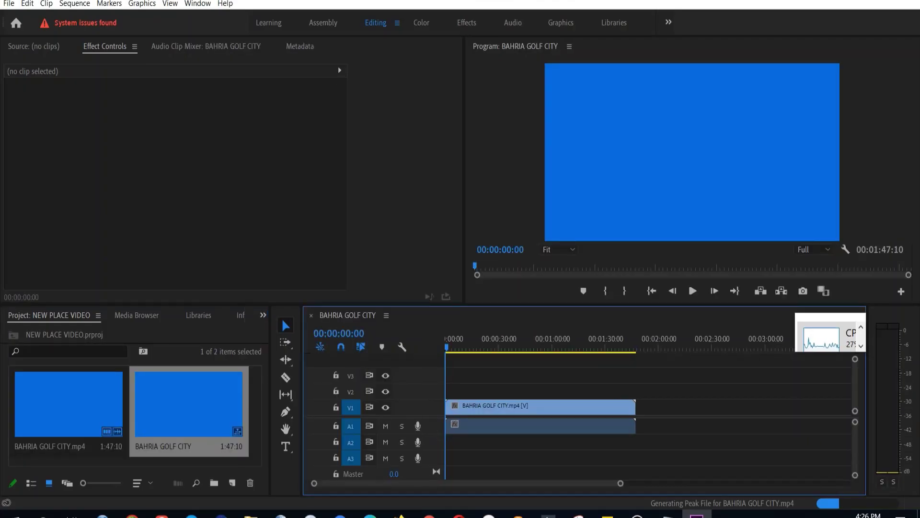
# - Apply the Unsharp Mask effect from the Blur & Sharpen video effects to the BAHRIA GOLF CITY clip
pyautogui.click(263, 315)
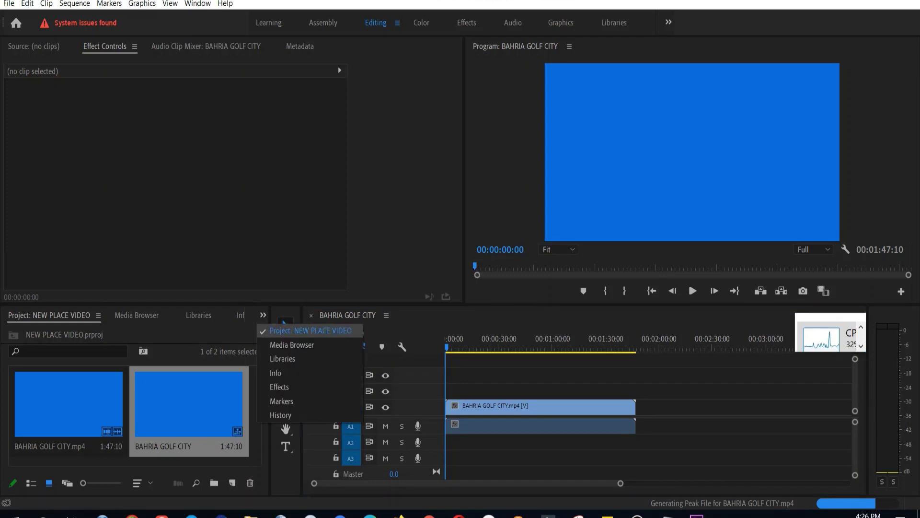
pyautogui.click(280, 387)
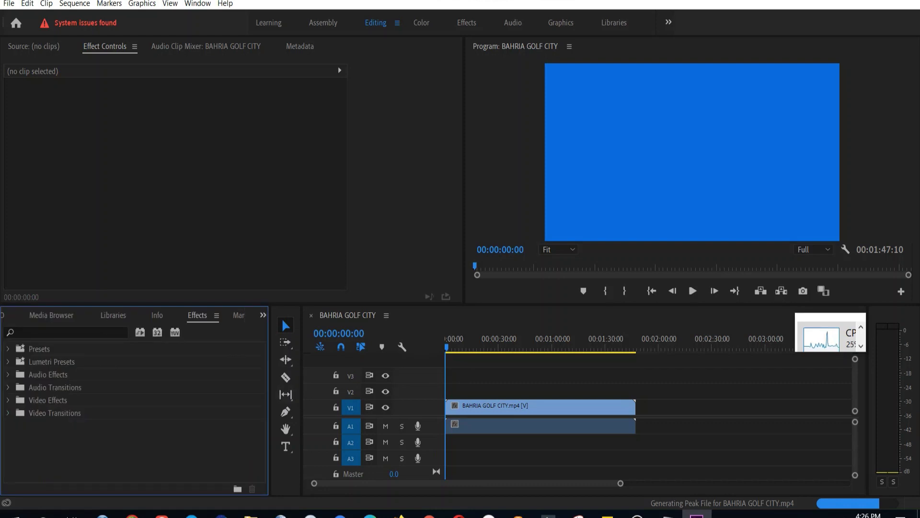
pyautogui.click(8, 400)
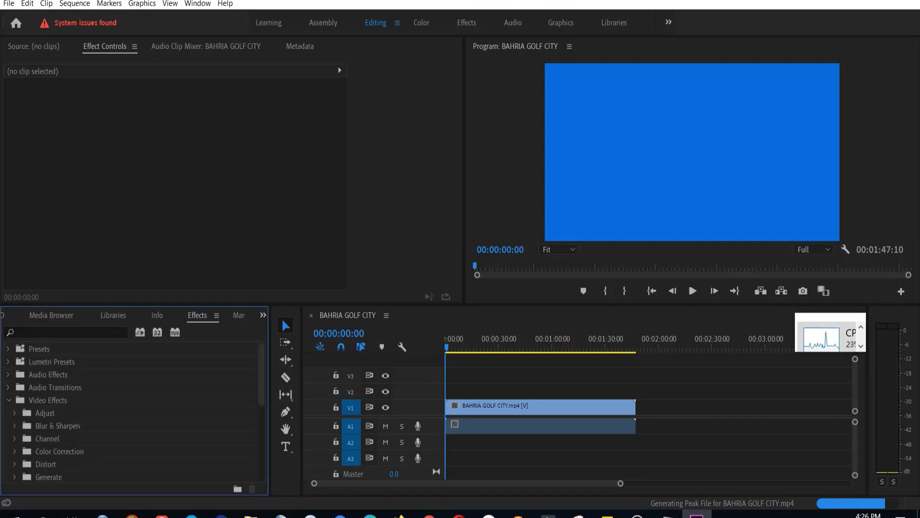
pyautogui.click(15, 426)
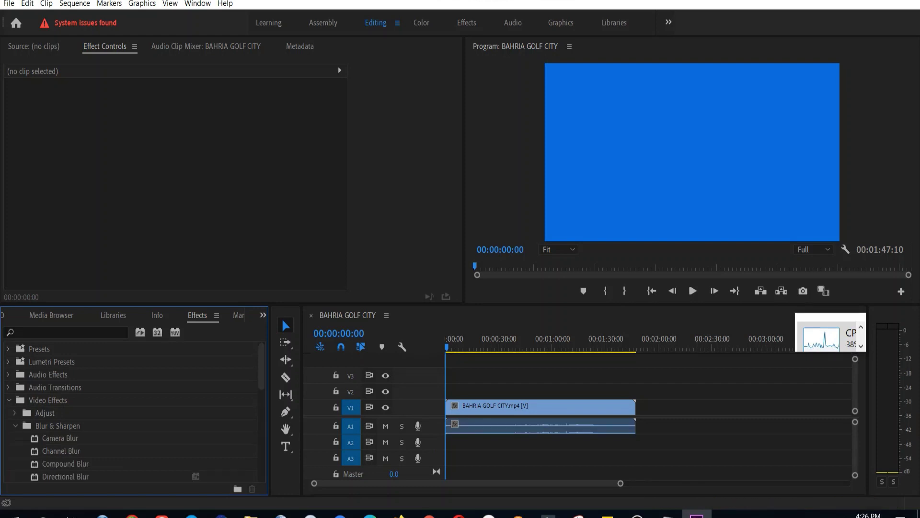
pyautogui.scroll(-2, 134, 412)
pyautogui.scroll(-5, 134, 412)
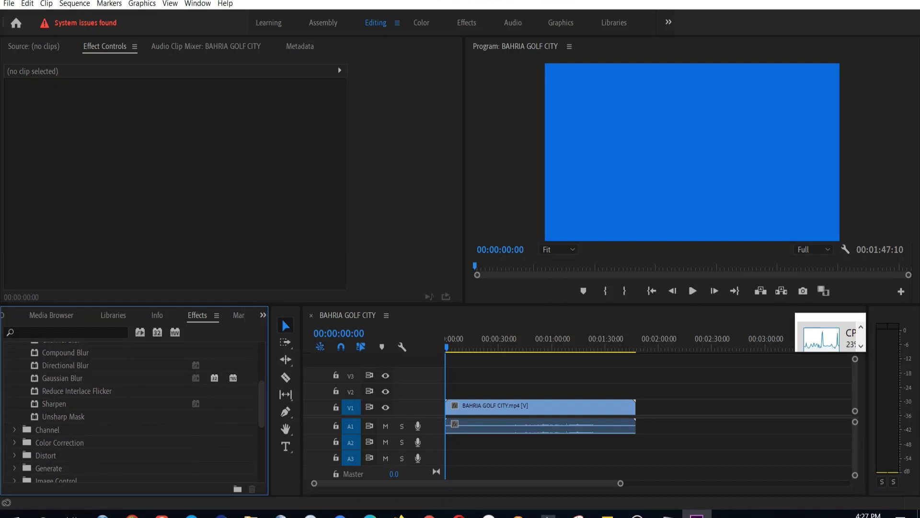
pyautogui.click(63, 417)
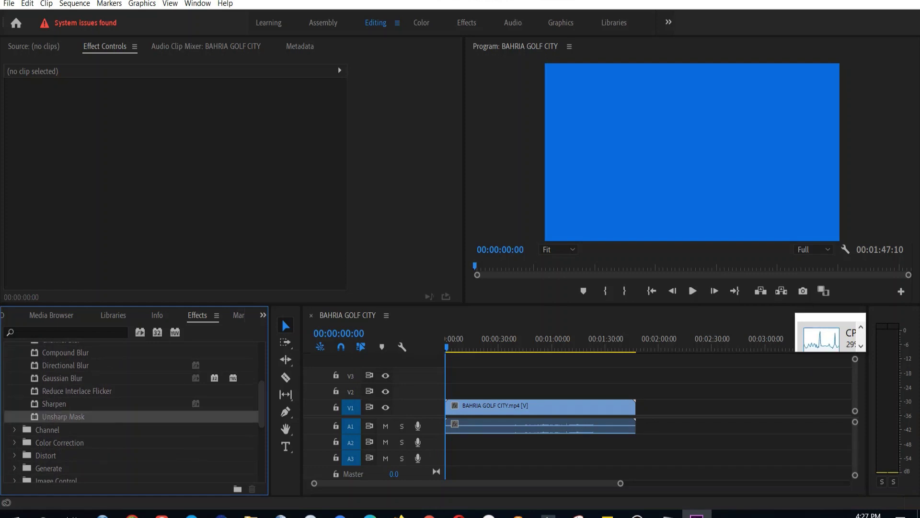
pyautogui.click(540, 407)
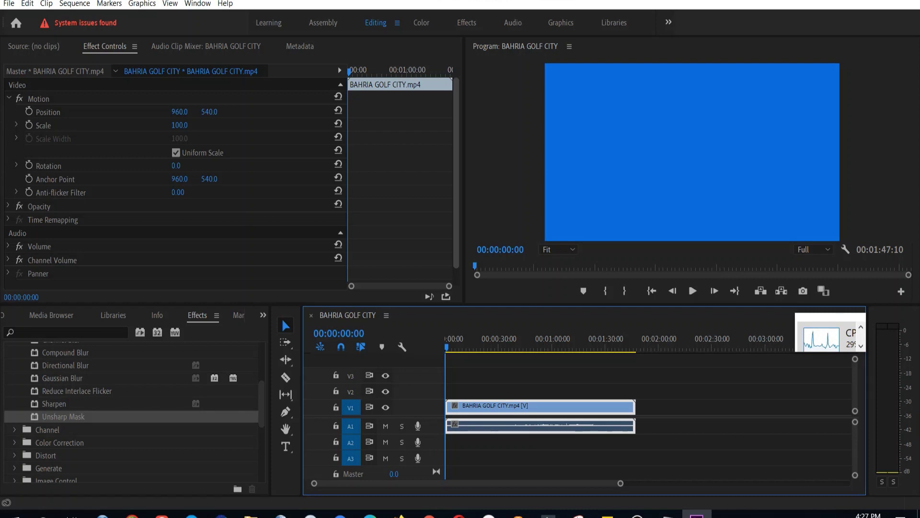
pyautogui.moveTo(455, 173); pyautogui.dragTo(455, 189)
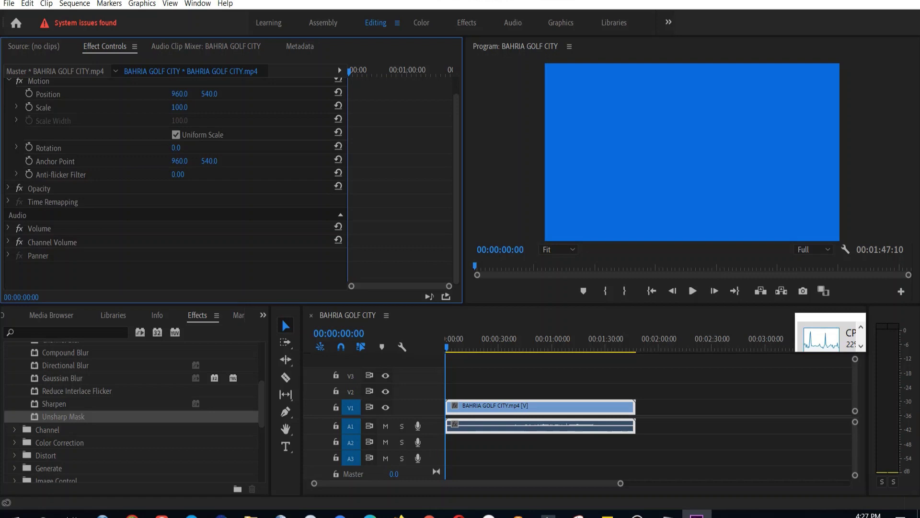
pyautogui.doubleClick(63, 416)
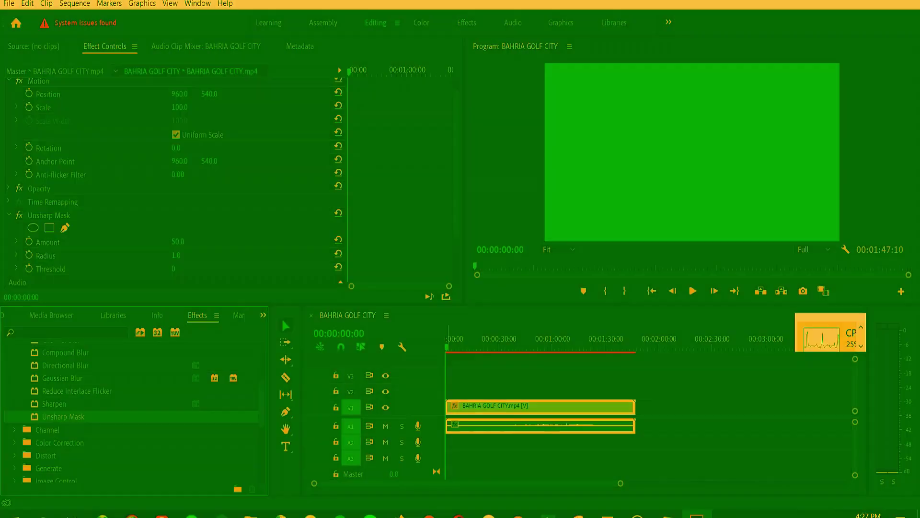
# - Preview the clip at 00:00:27:28 and set the Unsharp Mask amount to 87 and radius to 12
pyautogui.moveTo(446, 347); pyautogui.dragTo(470, 347)
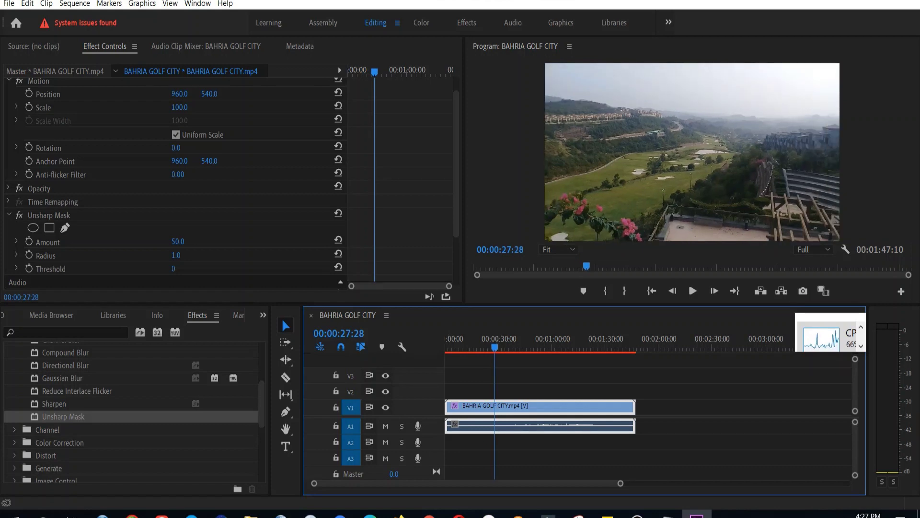
pyautogui.moveTo(177, 241)
pyautogui.mouseDown()
pyautogui.moveTo(187, 241)
pyautogui.moveTo(178, 255)
pyautogui.moveTo(189, 255)
pyautogui.mouseUp()
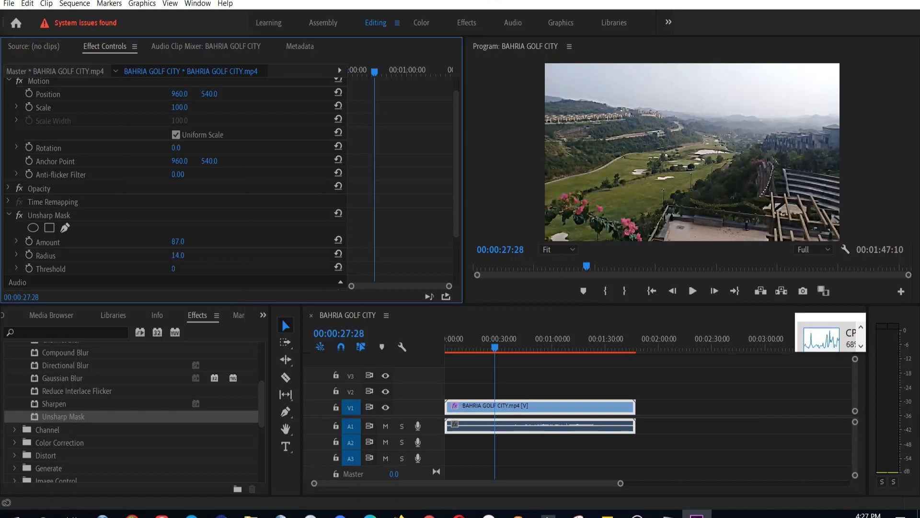
pyautogui.moveTo(178, 255); pyautogui.dragTo(172, 255)
pyautogui.moveTo(178, 255); pyautogui.dragTo(179, 255)
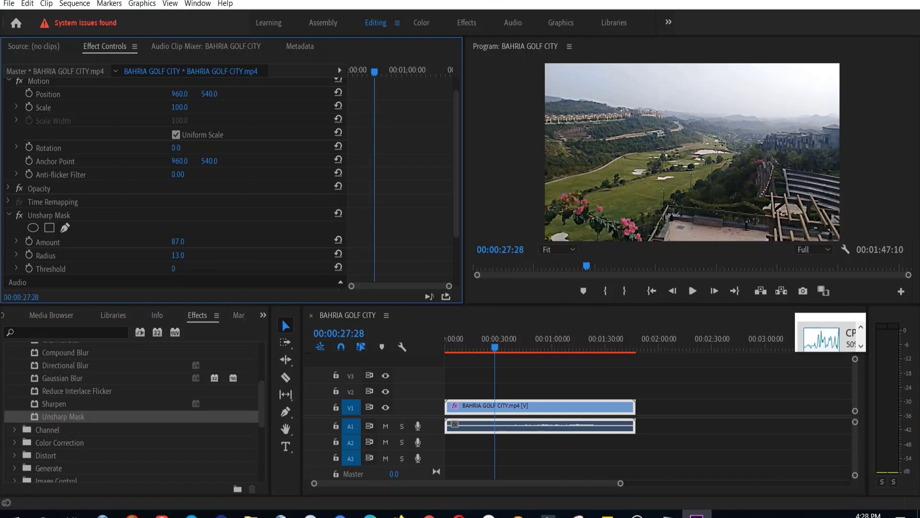
pyautogui.moveTo(178, 255); pyautogui.dragTo(178, 255)
# - Apply the Color Balance effect from the Color Correction video effects to the clip
pyautogui.click(15, 442)
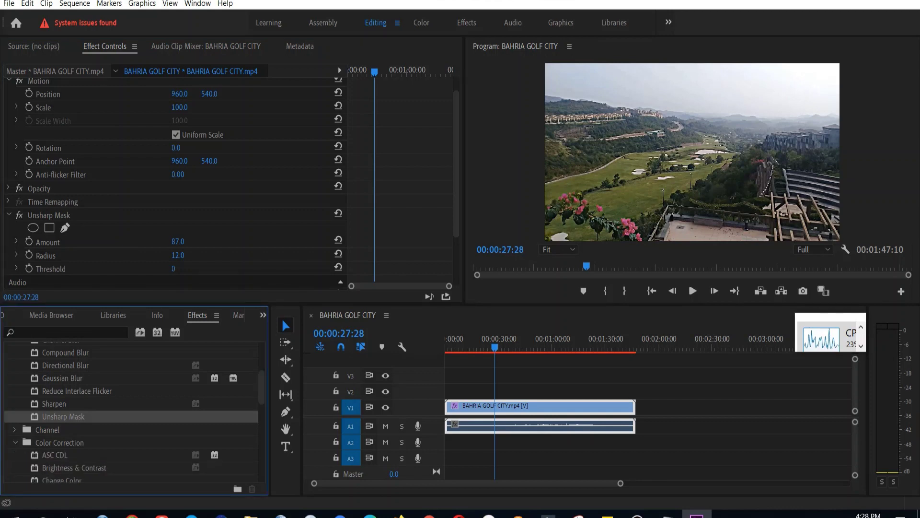
pyautogui.scroll(-3, 134, 413)
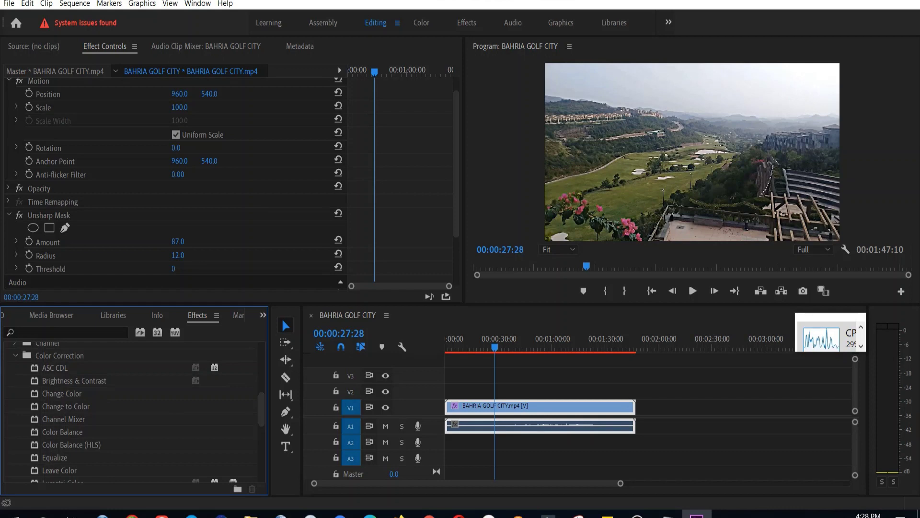
pyautogui.doubleClick(62, 431)
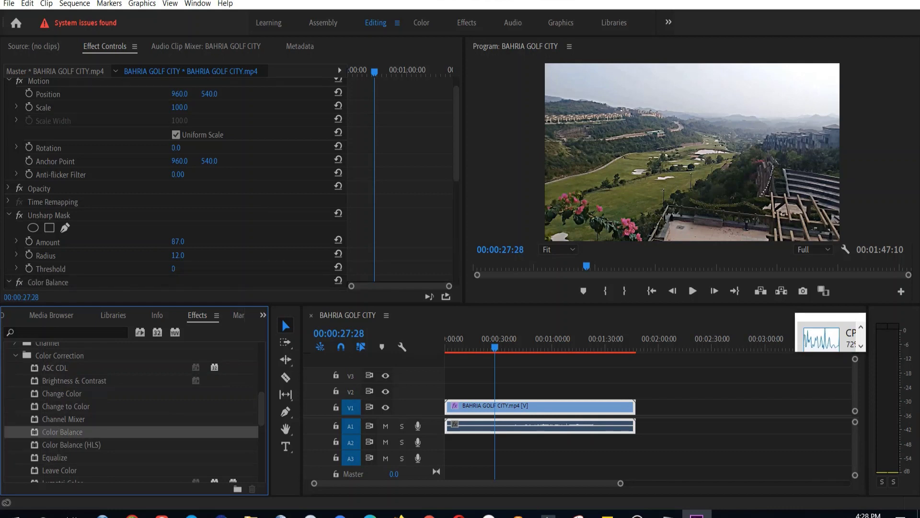
pyautogui.scroll(-5, 173, 192)
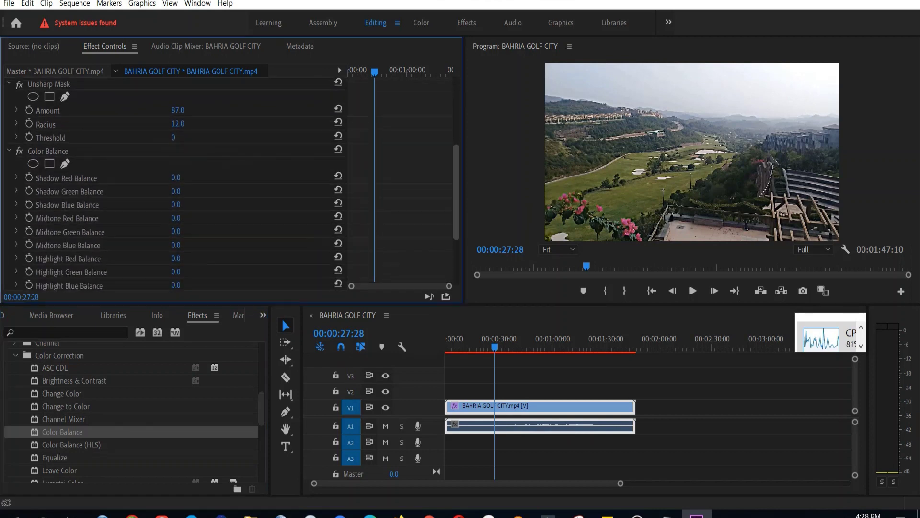
pyautogui.moveTo(456, 201); pyautogui.dragTo(455, 200)
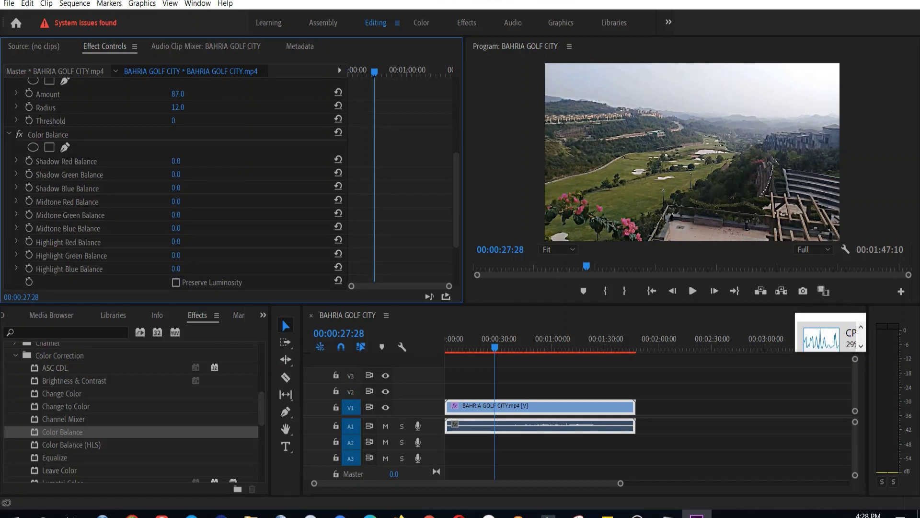
# - Set the Color Balance shadow red, green and blue values to 7 and the three midtone values to 8
pyautogui.moveTo(176, 161); pyautogui.dragTo(179, 161)
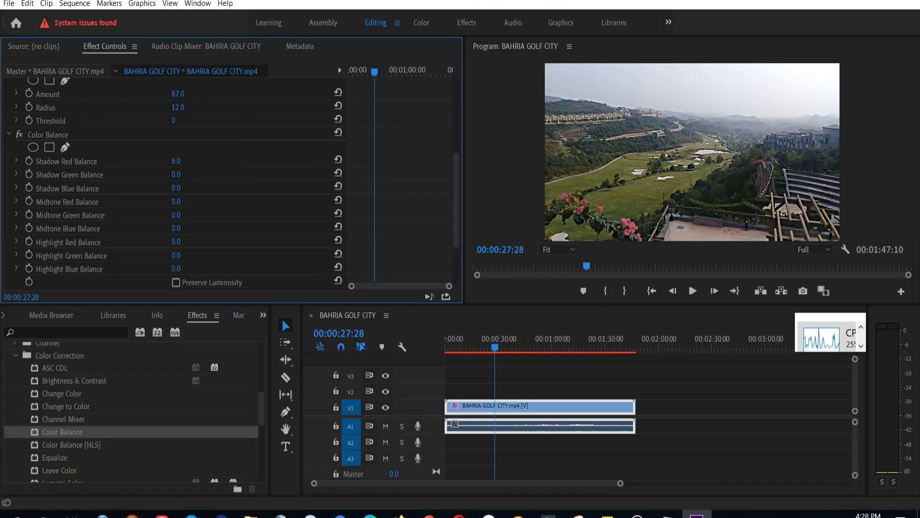
pyautogui.moveTo(176, 175); pyautogui.dragTo(177, 174)
pyautogui.moveTo(176, 187); pyautogui.dragTo(176, 187)
pyautogui.moveTo(176, 201); pyautogui.dragTo(180, 215)
pyautogui.moveTo(175, 228); pyautogui.dragTo(177, 227)
# - Set the Color Balance highlight red, green and blue values to 14
pyautogui.moveTo(176, 242); pyautogui.dragTo(179, 241)
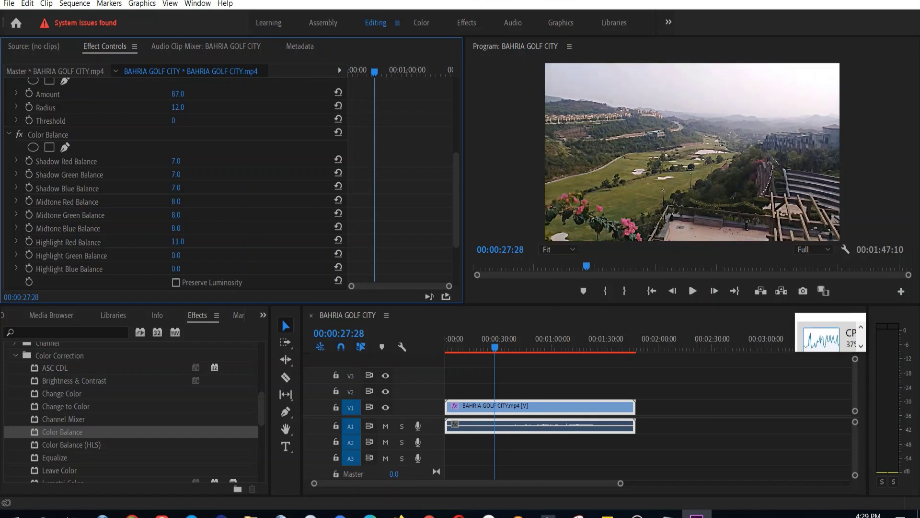
pyautogui.moveTo(176, 255); pyautogui.dragTo(182, 255)
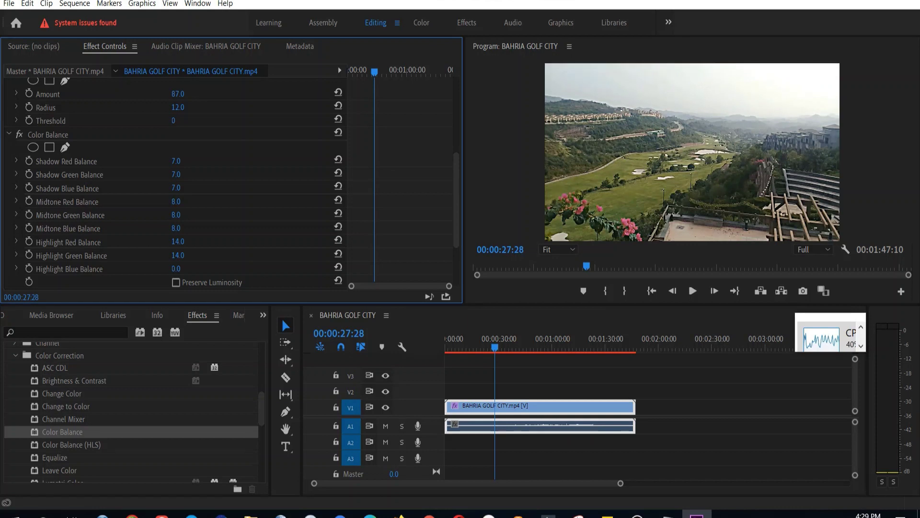
pyautogui.moveTo(176, 268); pyautogui.dragTo(177, 268)
pyautogui.moveTo(178, 268); pyautogui.dragTo(177, 269)
# - Set the Color Balance midtone red, green and blue values to 10
pyautogui.click(176, 201)
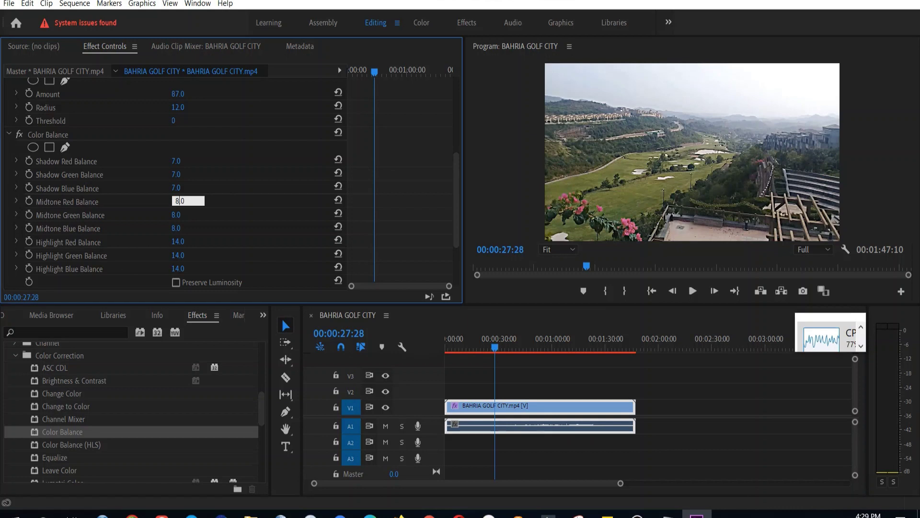
pyautogui.write('10')
pyautogui.press('Return')
pyautogui.click(176, 215)
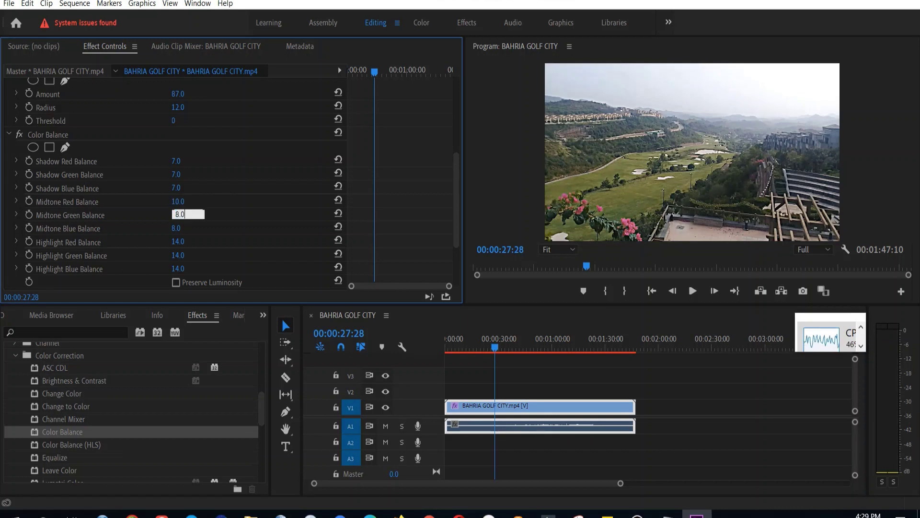
pyautogui.write('10')
pyautogui.press('Return')
pyautogui.click(176, 228)
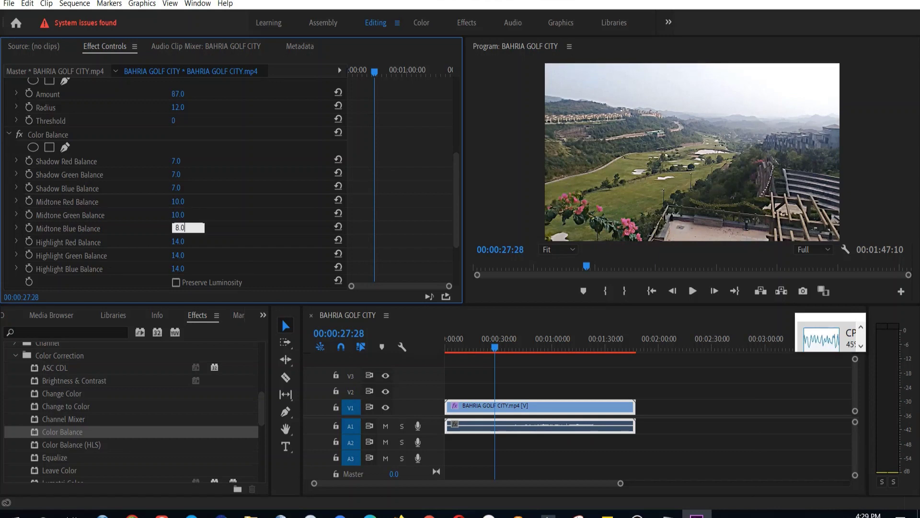
pyautogui.press('BackSpace')
pyautogui.write('10')
pyautogui.press('Return')
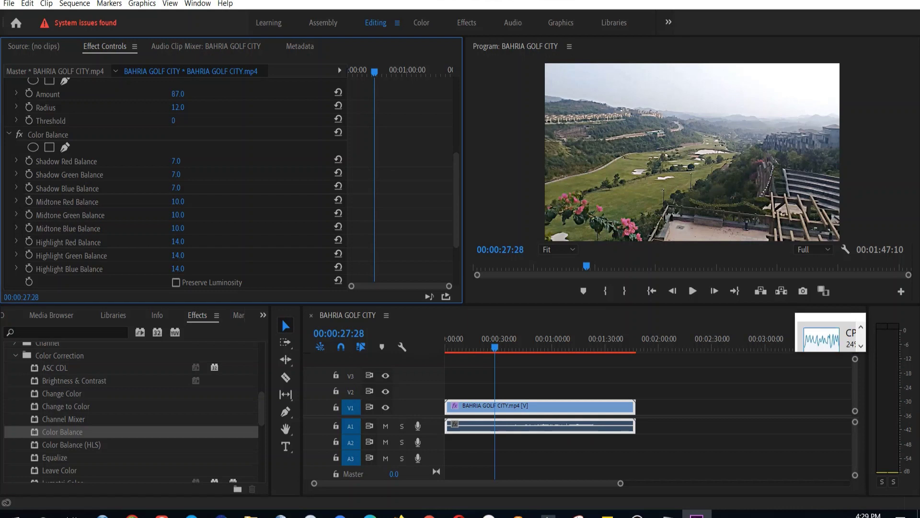
# - Apply the Color Balance (HLS) effect to the clip and bring up its hue, lightness and saturation settings
pyautogui.doubleClick(71, 445)
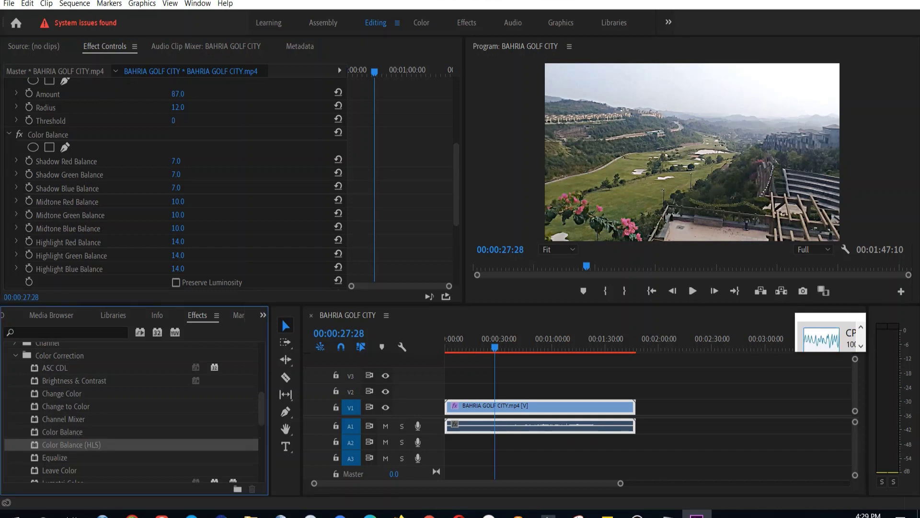
pyautogui.moveTo(456, 184); pyautogui.dragTo(456, 243)
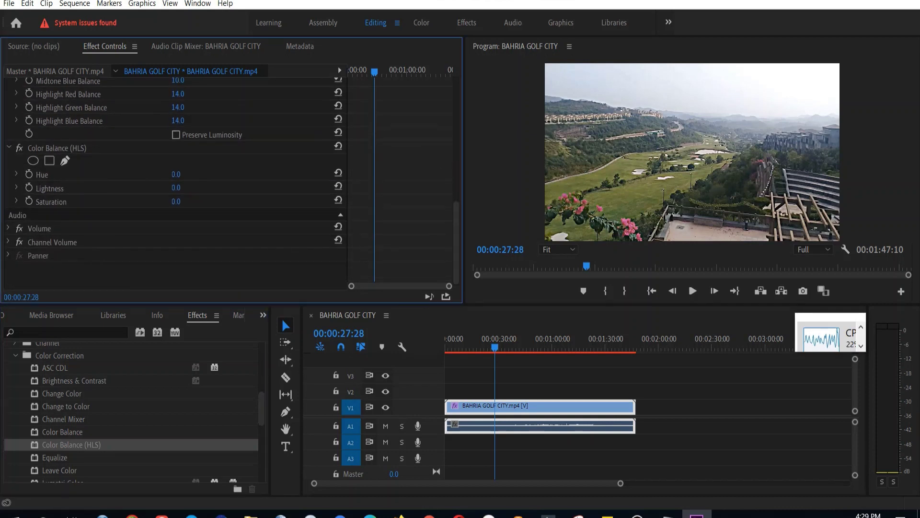
# - Raise the clip's Color Balance (HLS) saturation to 22 and increase it slightly further for more vivid colours
pyautogui.moveTo(176, 201); pyautogui.dragTo(180, 202)
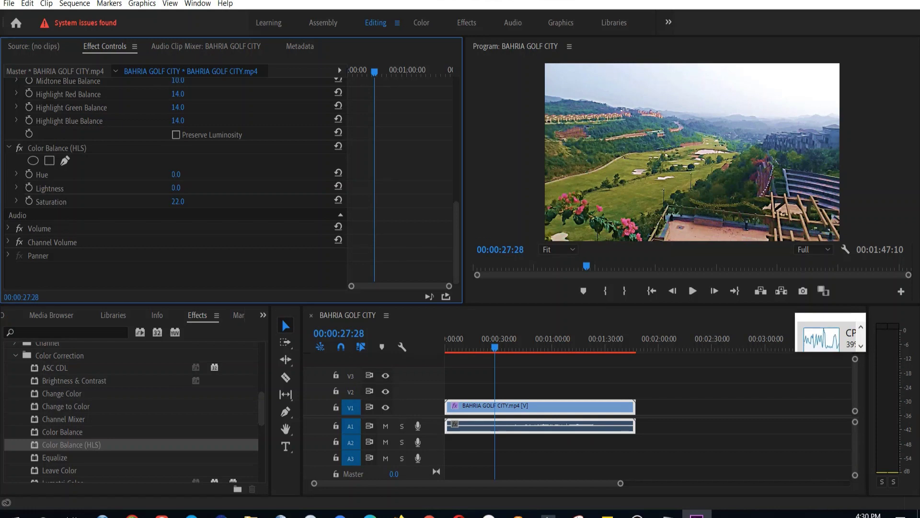
pyautogui.moveTo(178, 201); pyautogui.dragTo(184, 201)
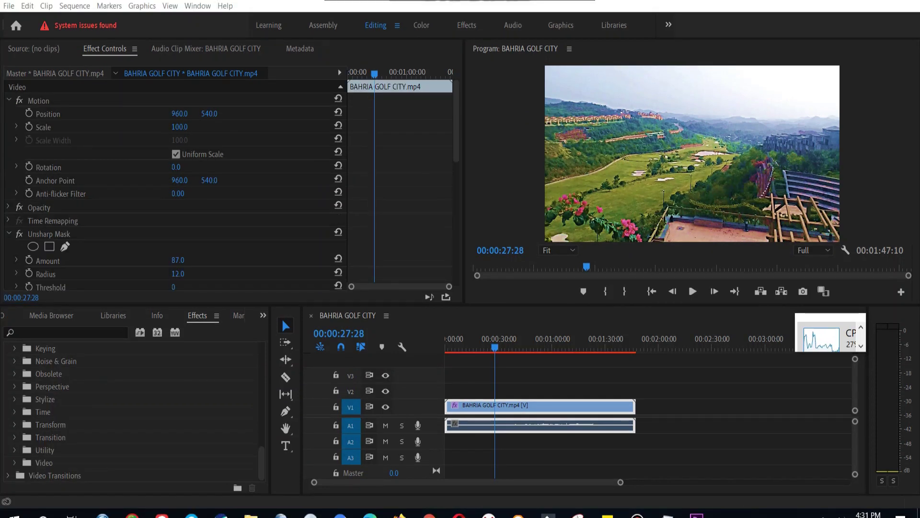
# - Export the BAHRIA GOLF CITY sequence as media immediately, with the export matched to the sequence settings
pyautogui.hotkey('alt', 'Tab')
pyautogui.click(9, 6)
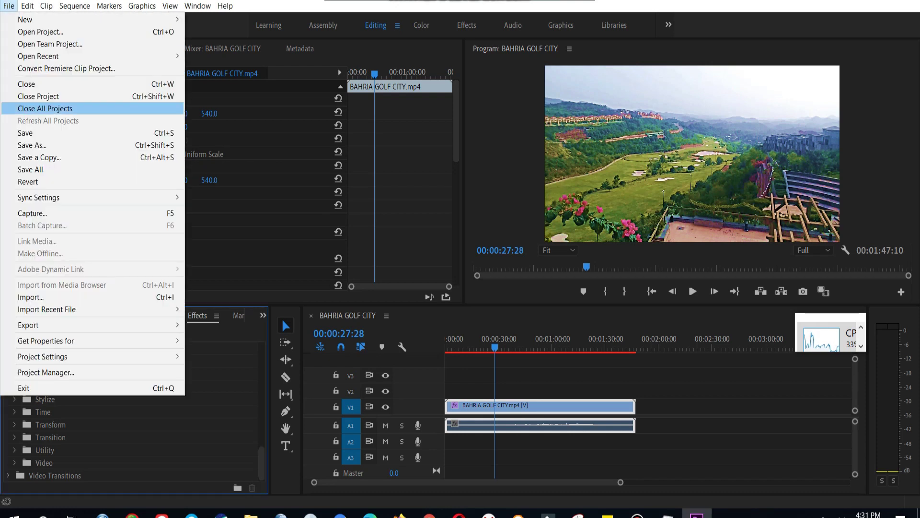
pyautogui.moveTo(91, 325)
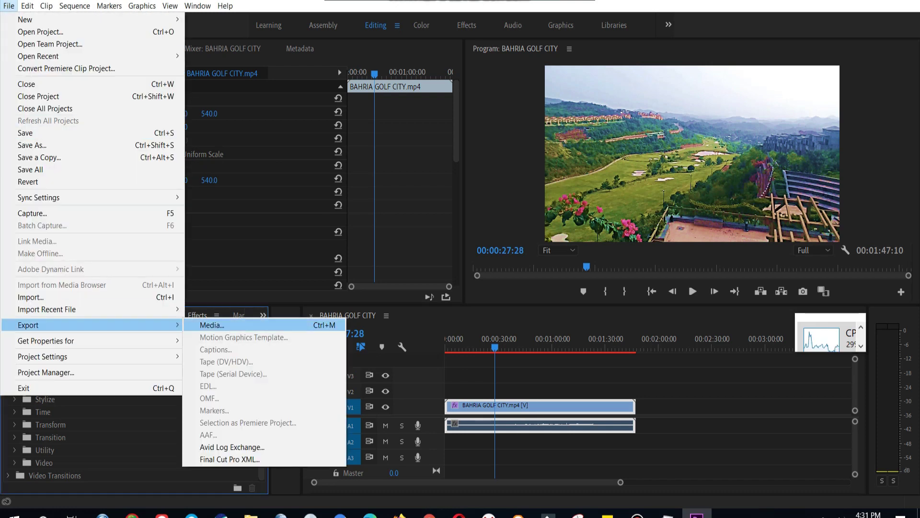
pyautogui.click(212, 325)
pyautogui.click(480, 407)
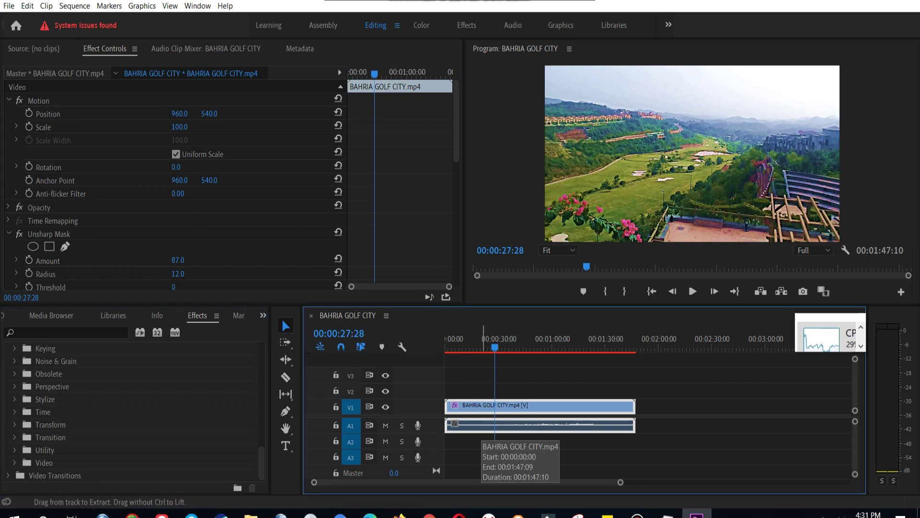
pyautogui.hotkey('ctrl', 'm')
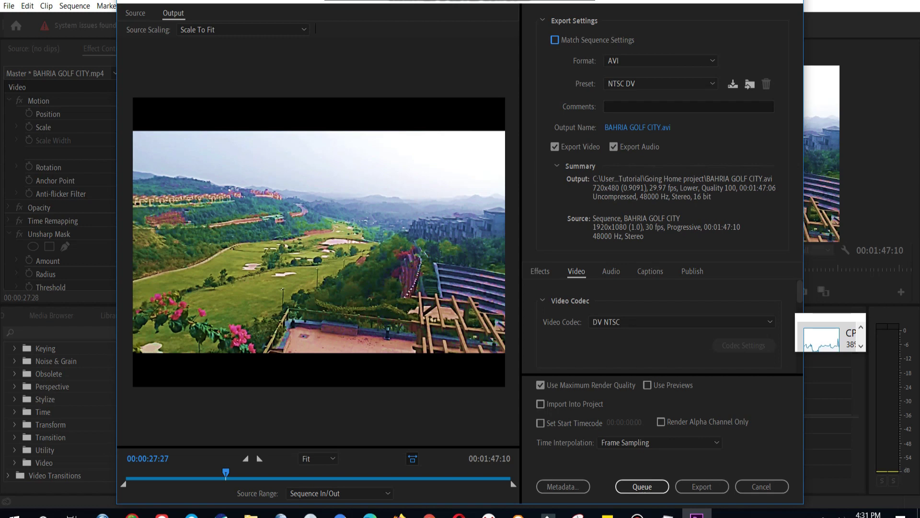
pyautogui.click(555, 40)
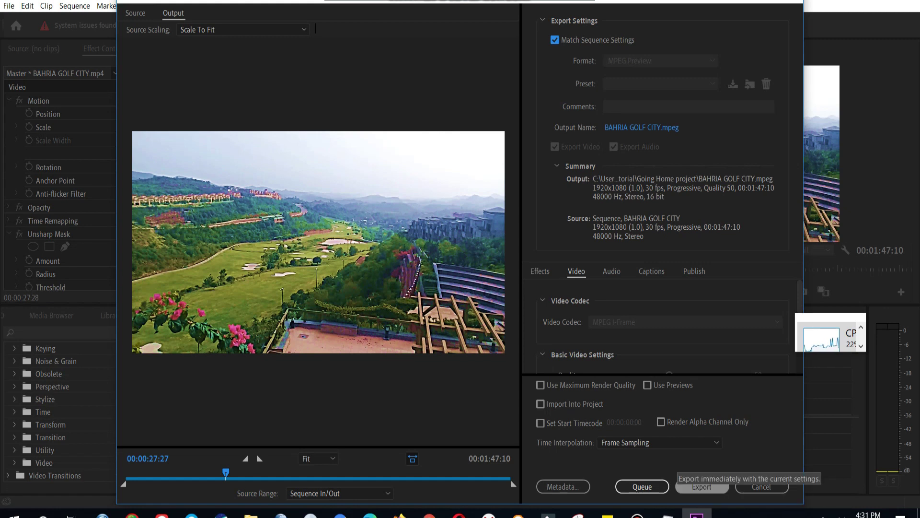
pyautogui.click(701, 486)
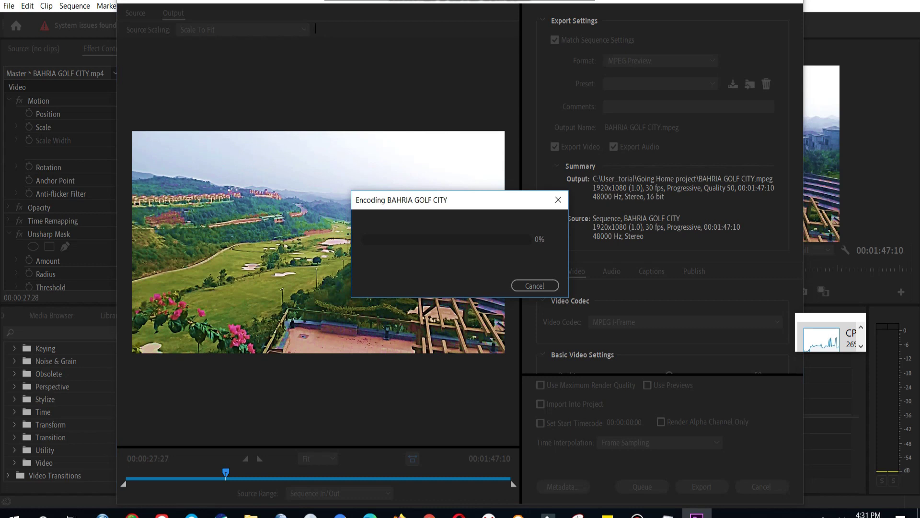